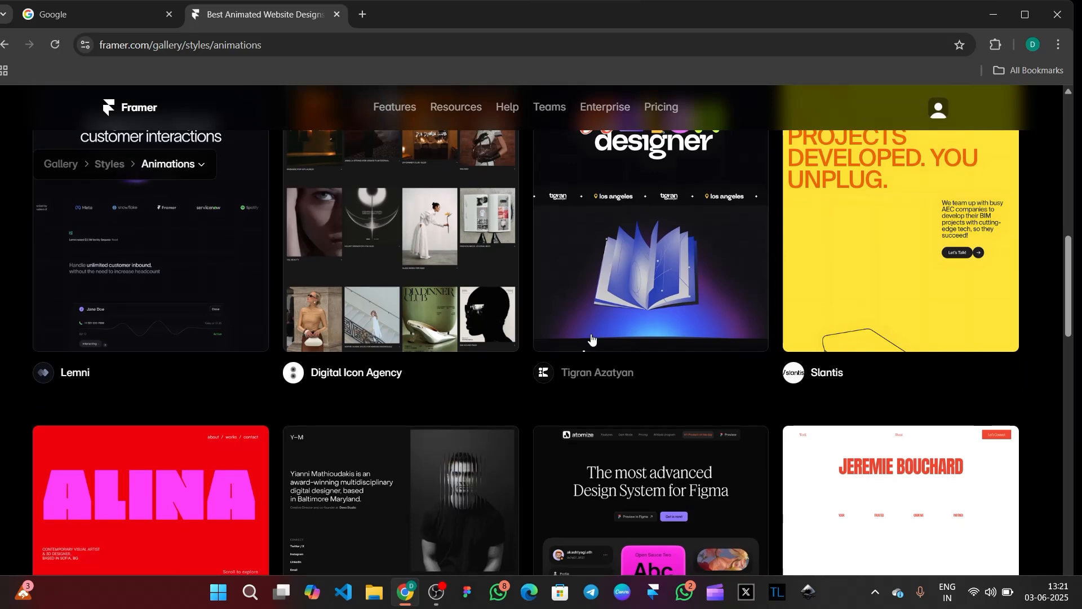
Browse the animated website examples in the Framer gallery, along with its popular categories and styles.
scroll(591, 339, down, 1)
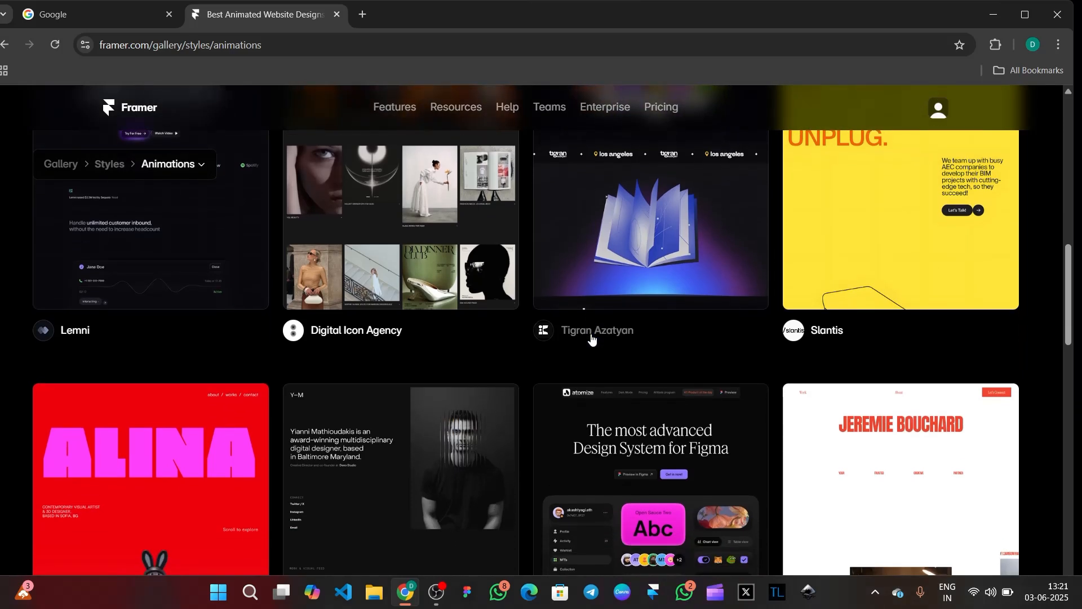
scroll(592, 339, down, 1)
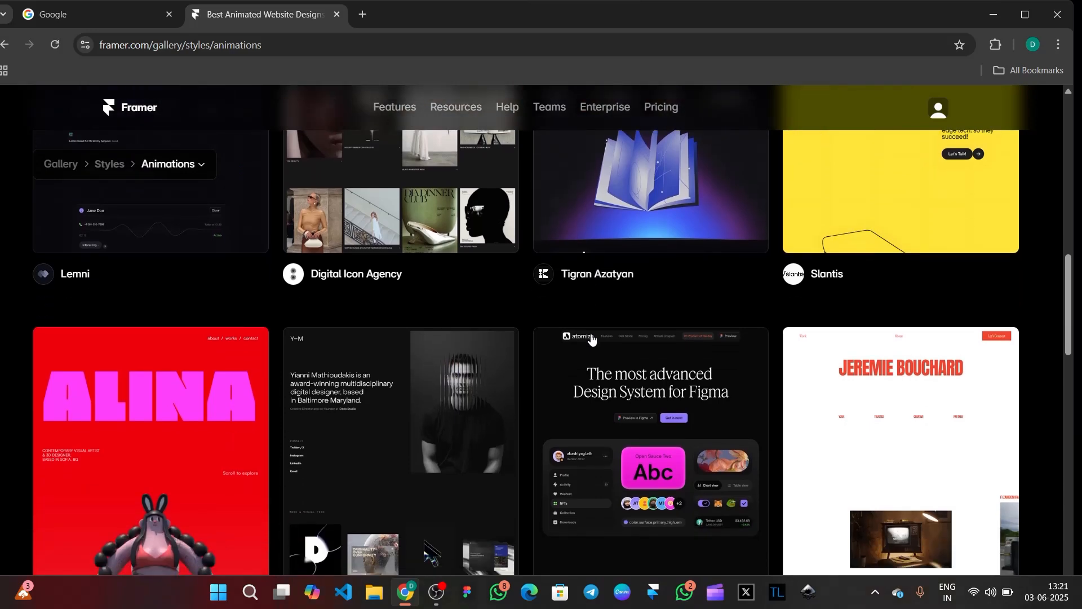
scroll(592, 339, down, 1)
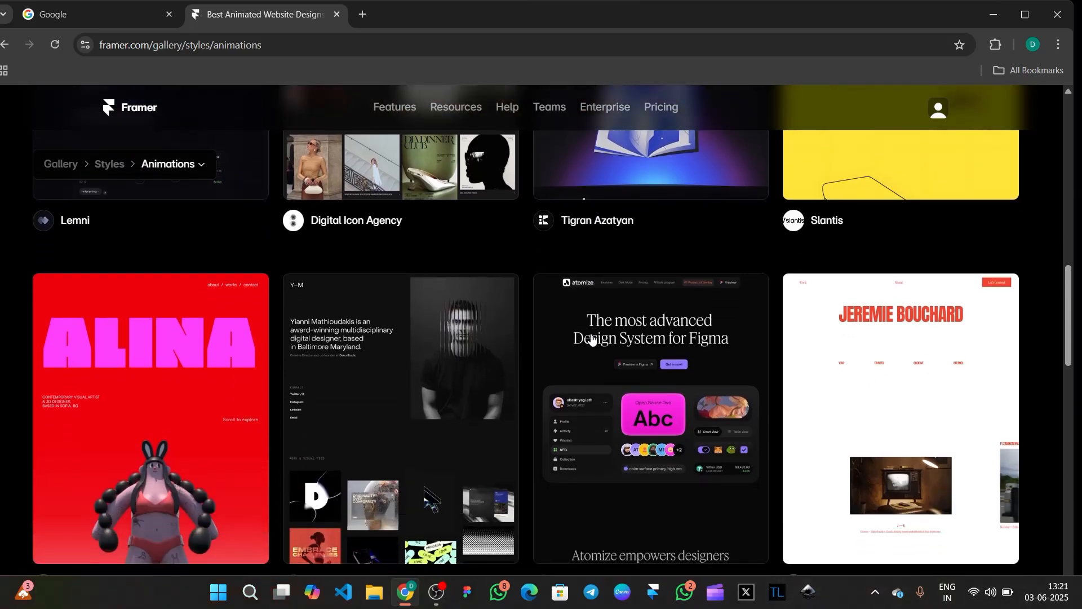
scroll(592, 339, down, 2)
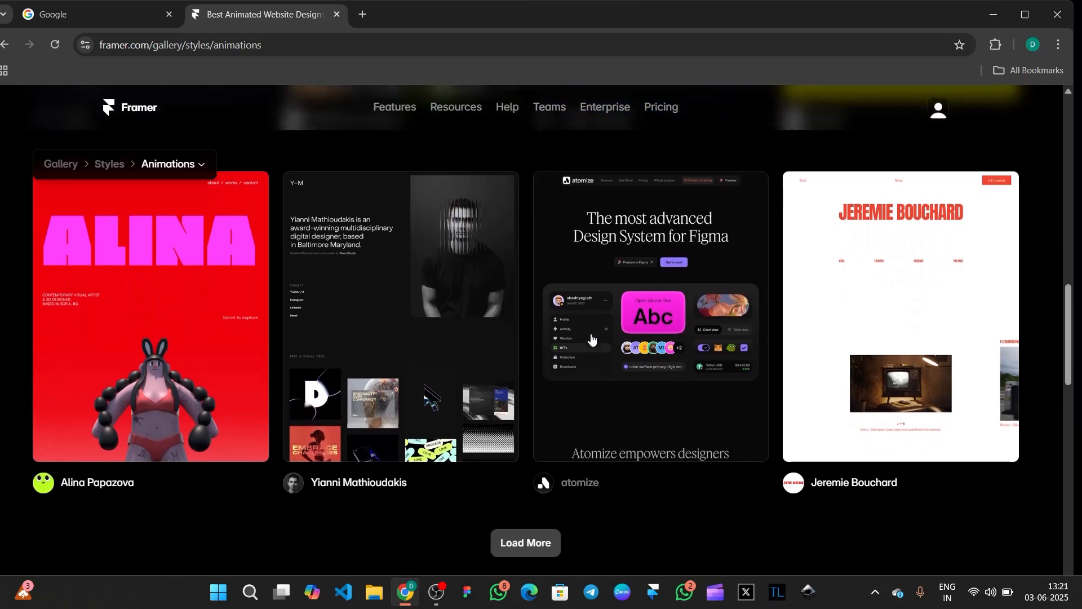
scroll(591, 339, down, 1)
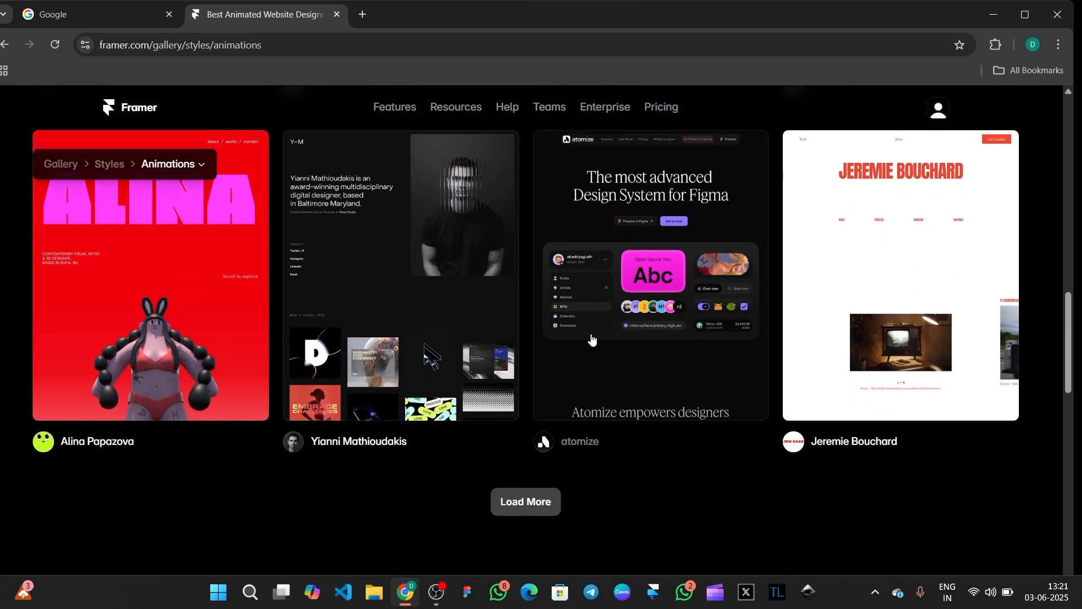
scroll(591, 338, down, 1)
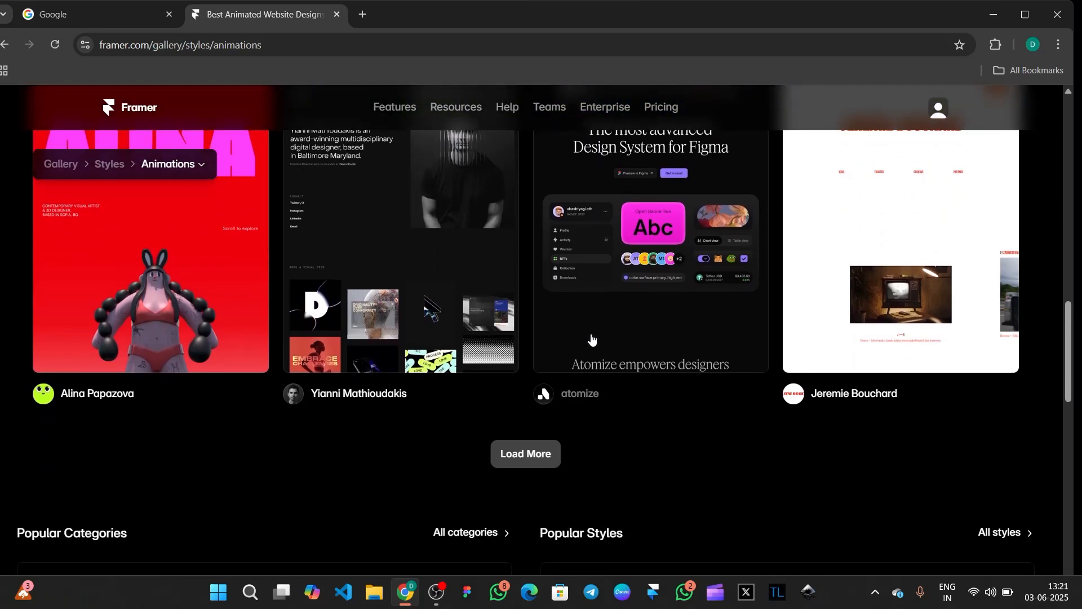
scroll(591, 339, down, 1)
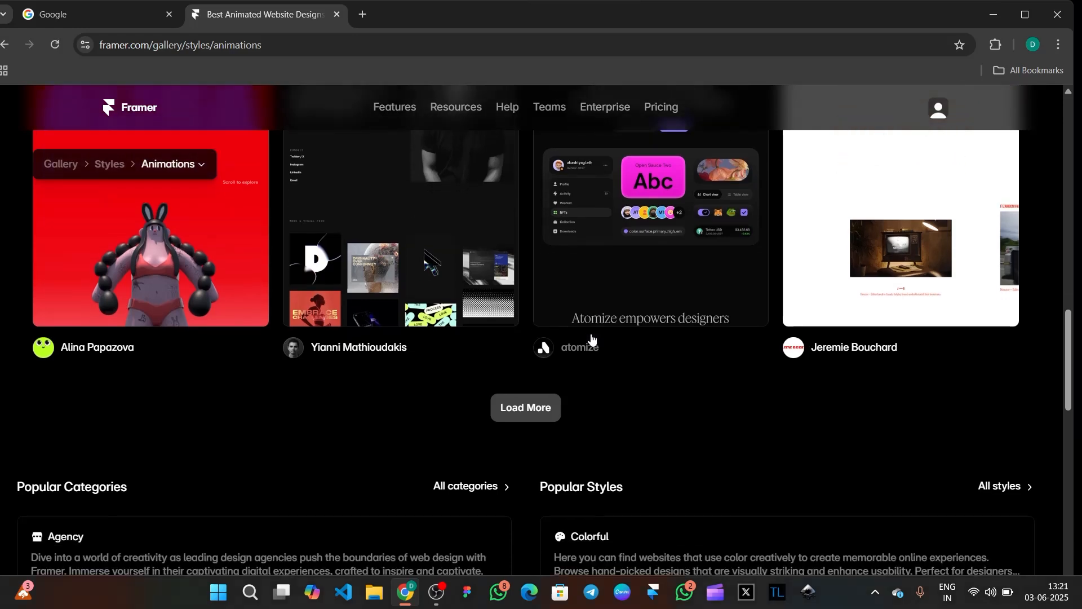
scroll(591, 338, down, 2)
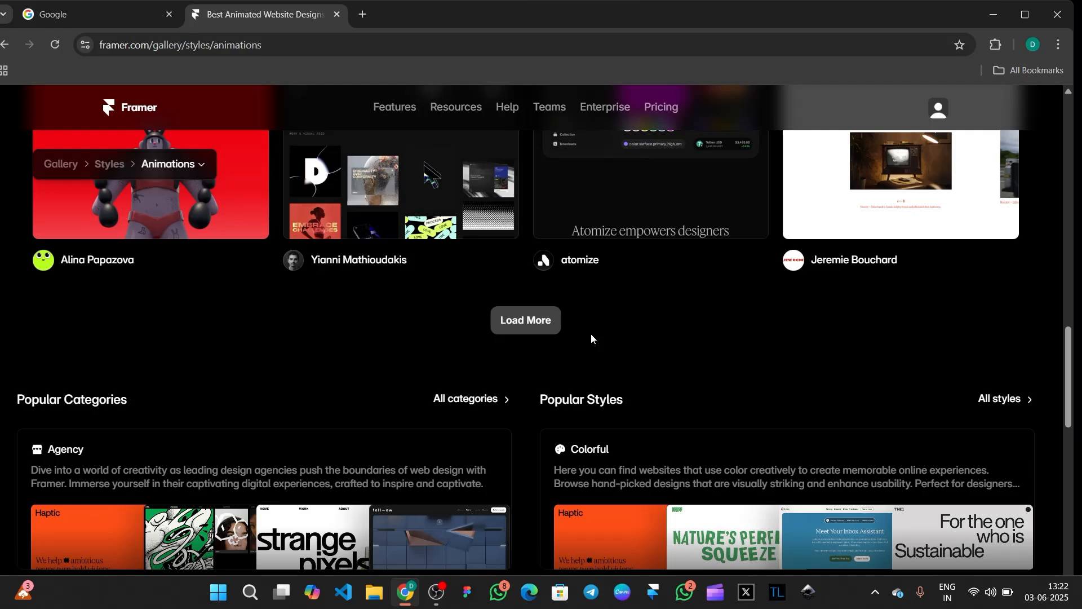
scroll(590, 336, down, 1)
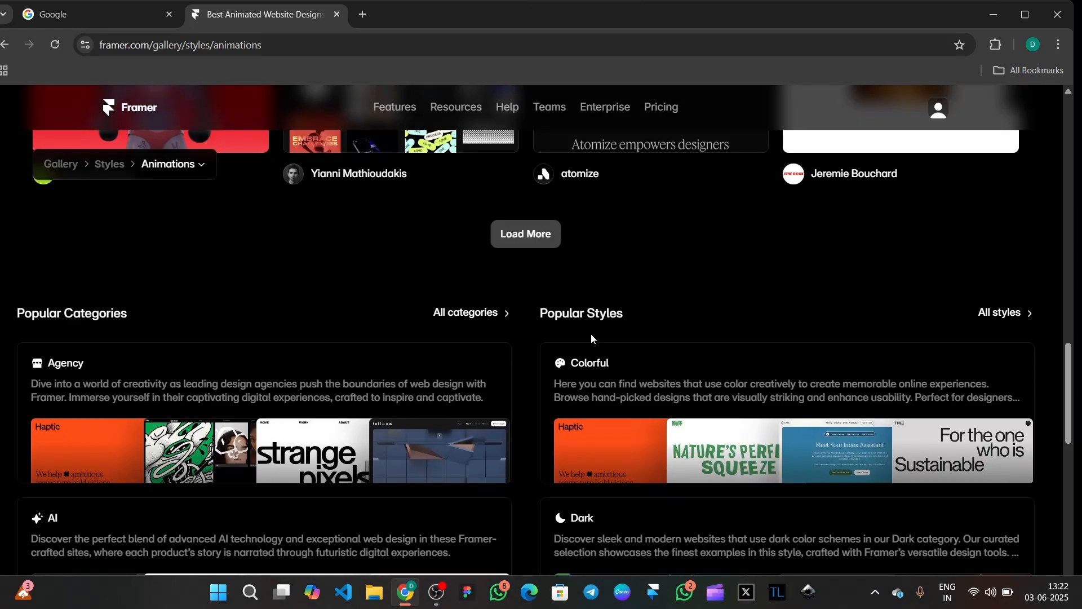
scroll(591, 336, down, 1)
scroll(591, 336, down, 2)
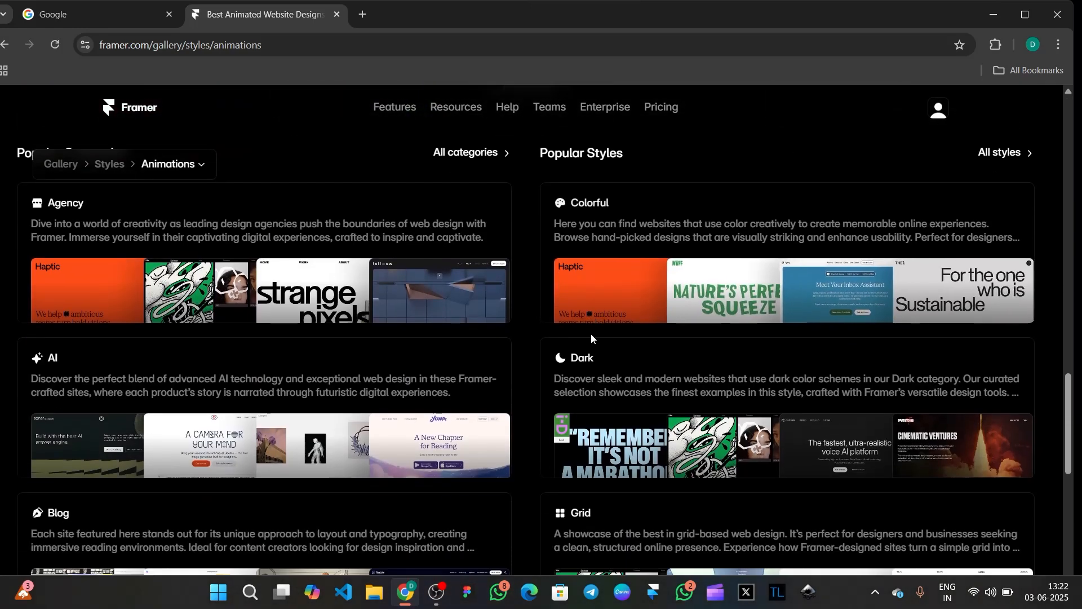
scroll(591, 337, down, 2)
scroll(591, 337, down, 1)
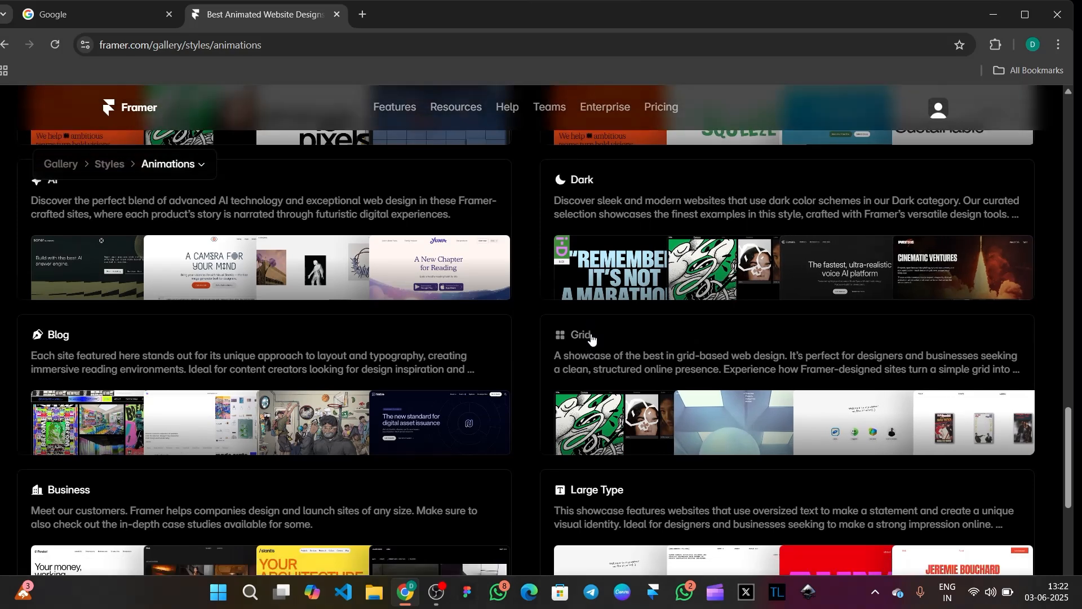
scroll(590, 337, down, 1)
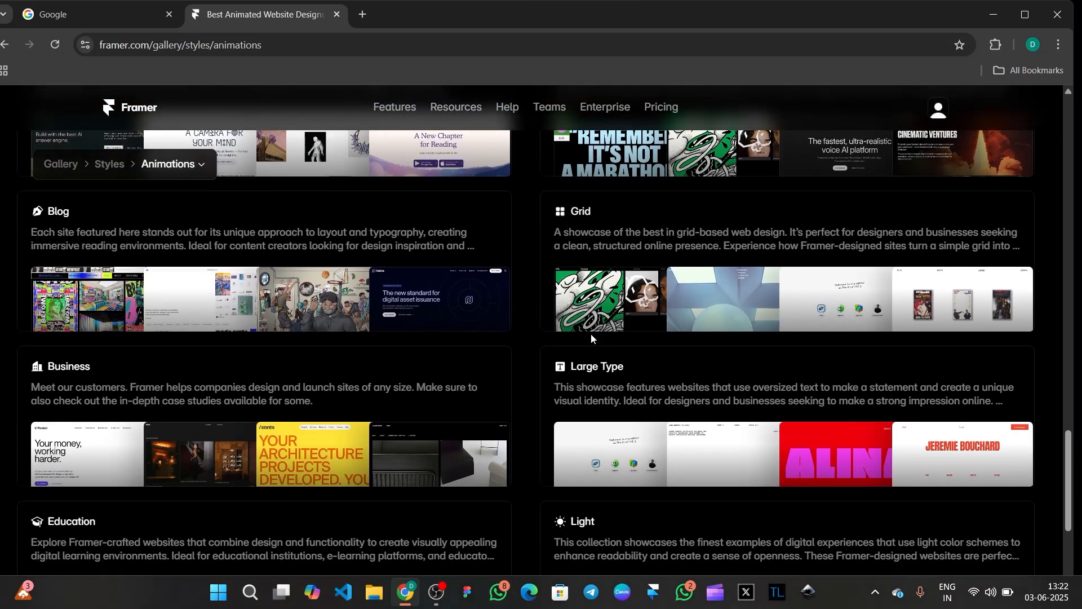
scroll(591, 333, up, 10)
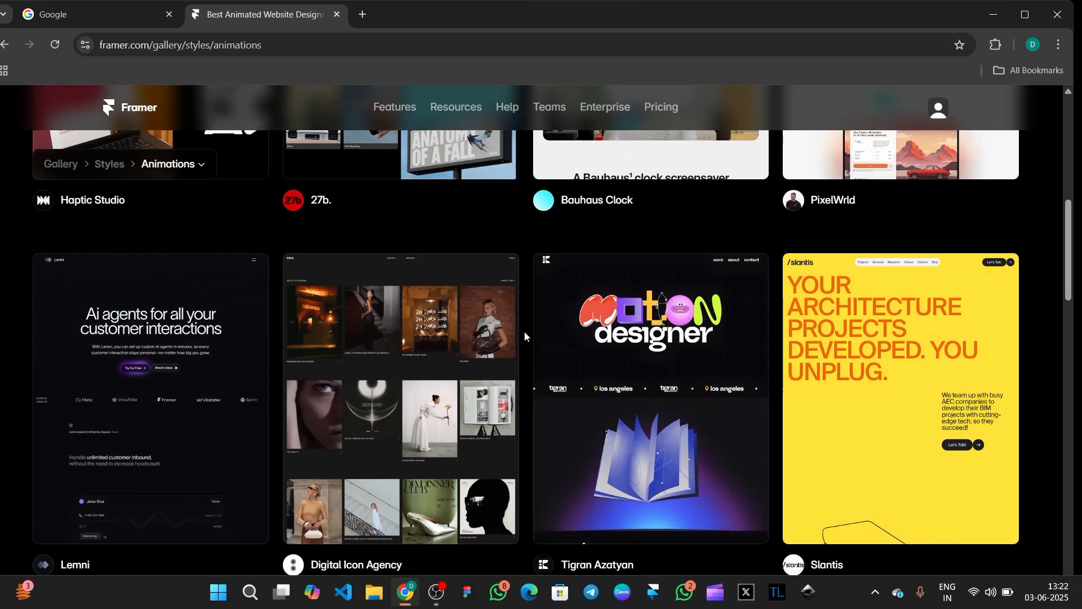
scroll(525, 337, down, 2)
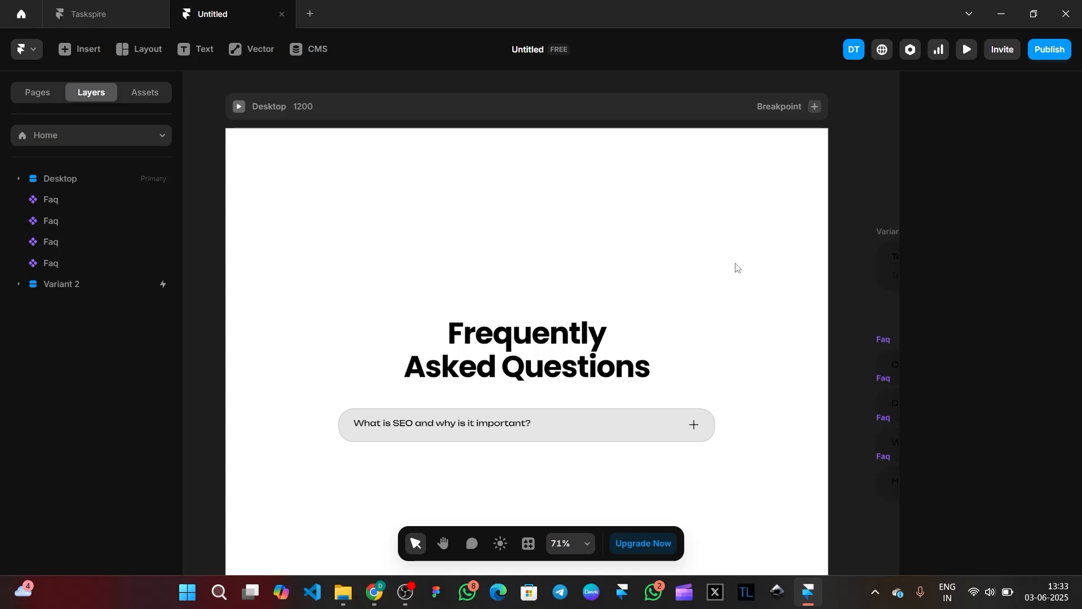
Turn the SEO question row below the Frequently Asked Questions heading into a component named Faq 2.
scroll(737, 268, down, 1)
scroll(736, 267, down, 1)
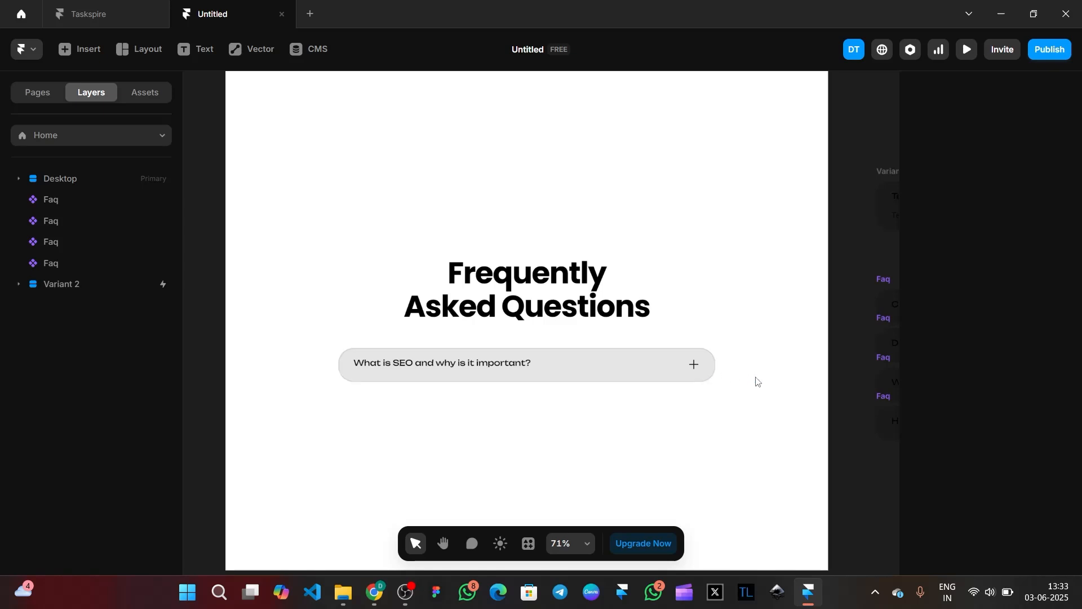
scroll(766, 379, up, 1)
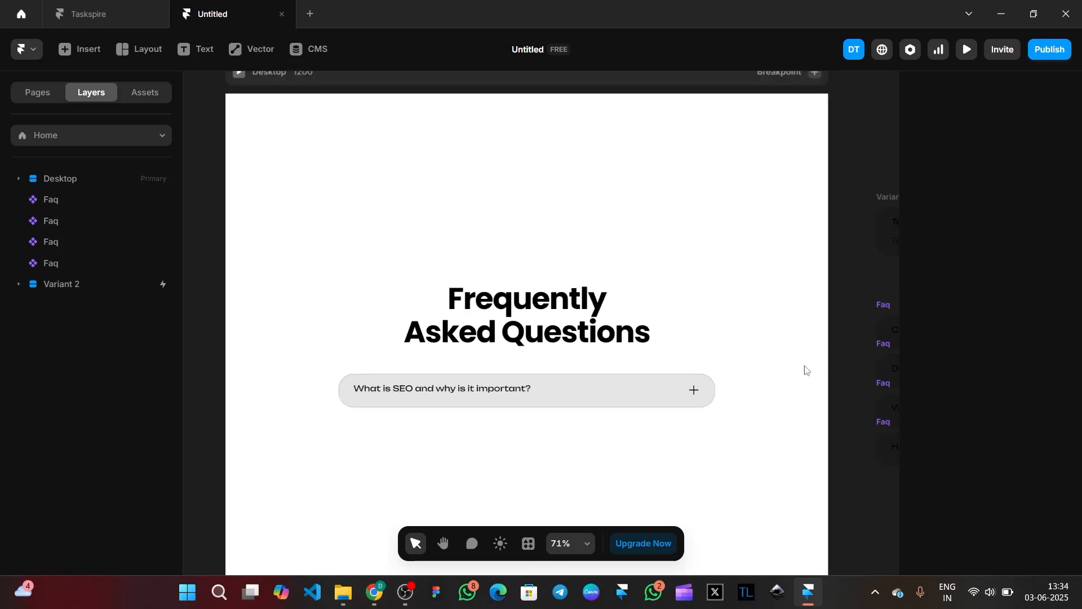
right_click(673, 404)
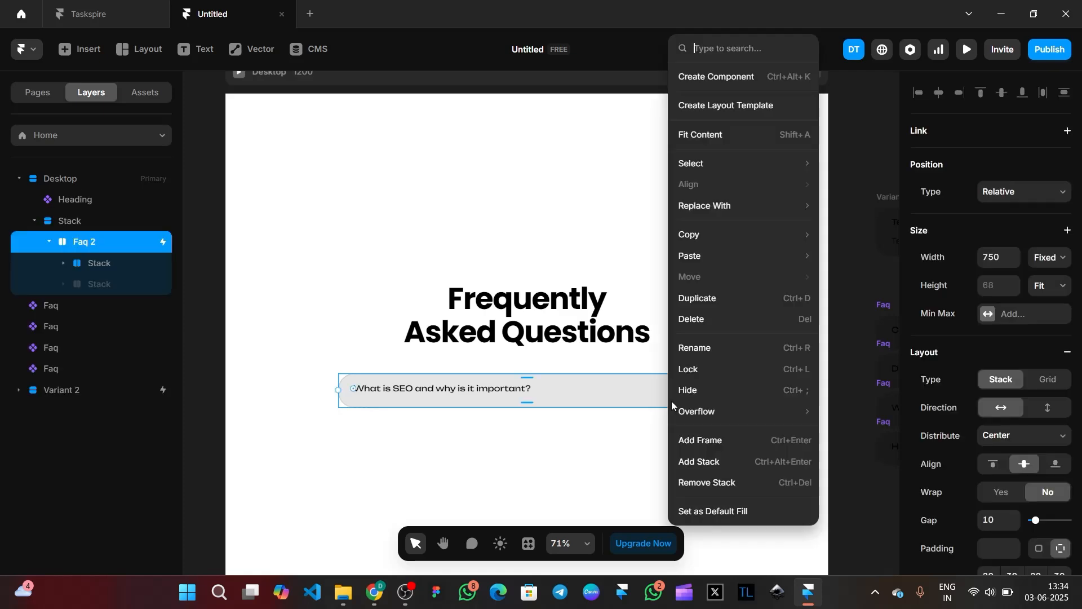
click(718, 79)
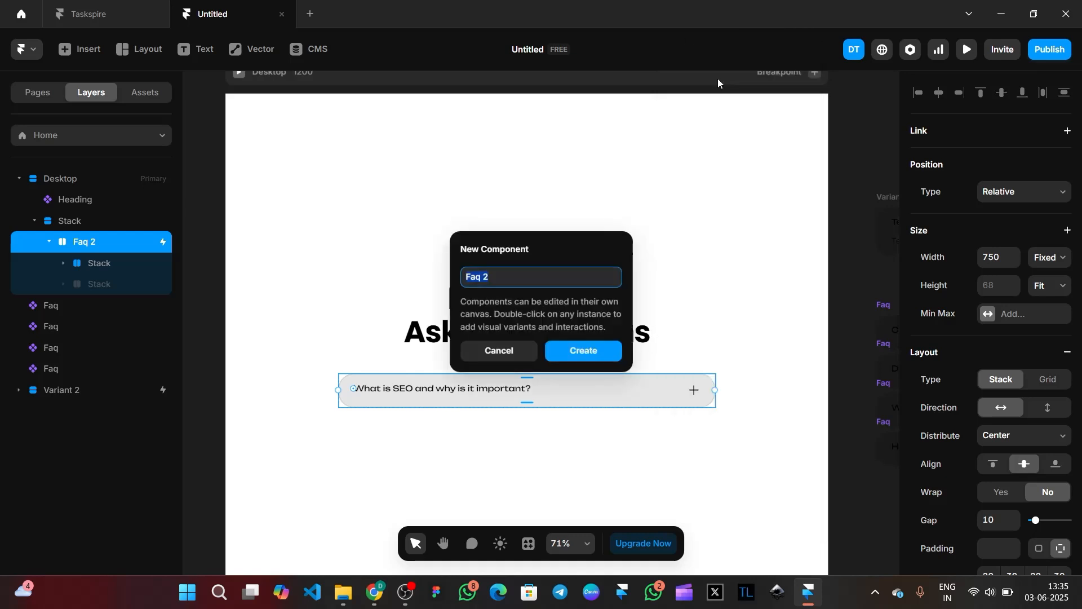
click(496, 279)
click(574, 352)
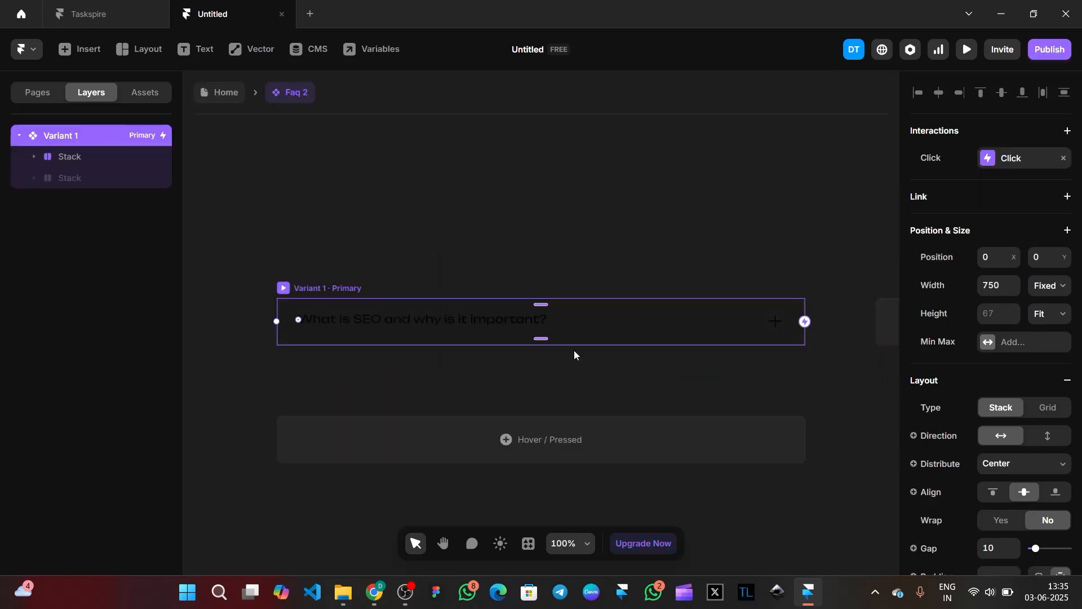
Check the primary variant of the Faq 2 component and return to the Home page.
click(573, 350)
click(328, 291)
click(551, 225)
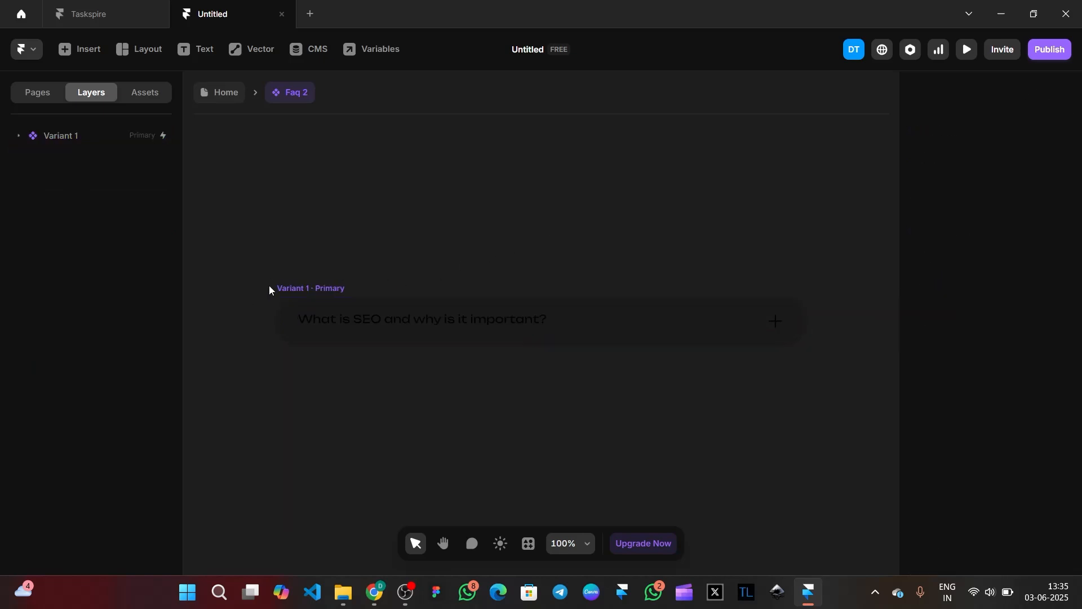
click(294, 290)
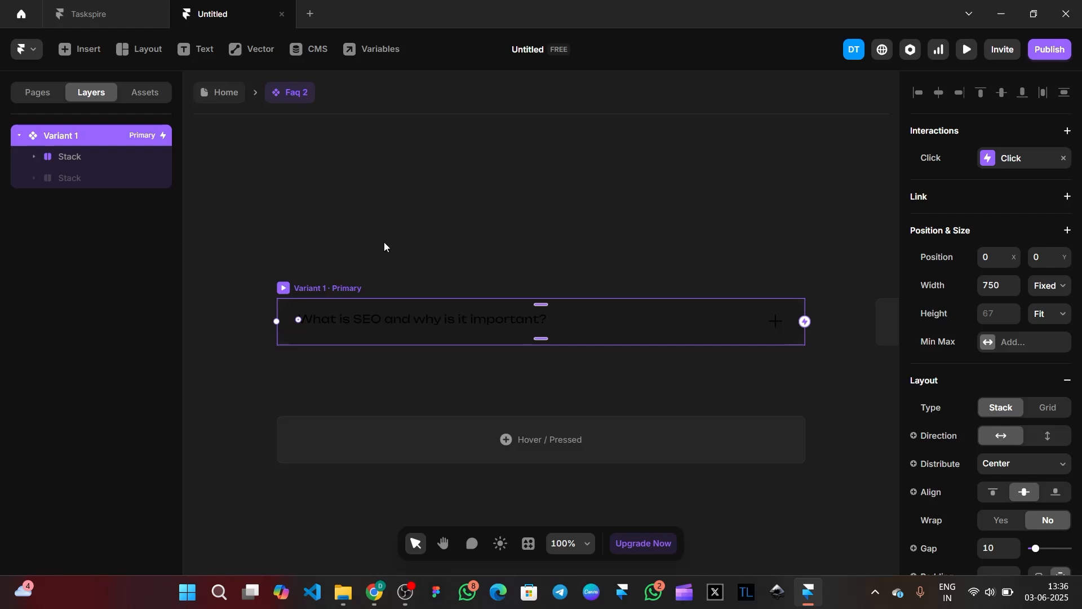
key(Escape)
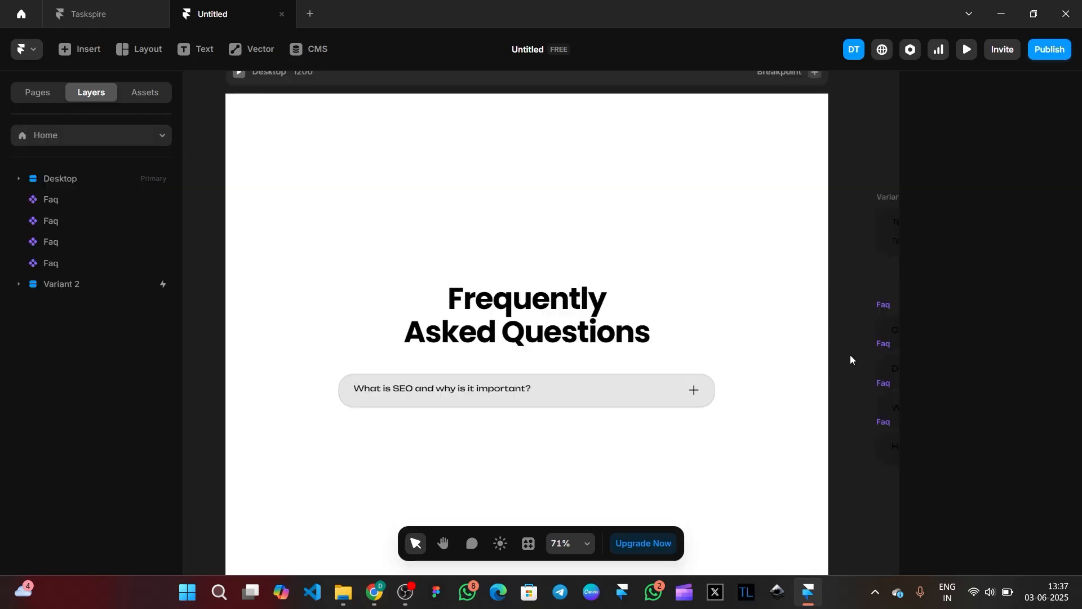
Duplicate the Faq 2 instance three times inside its stack.
click(576, 407)
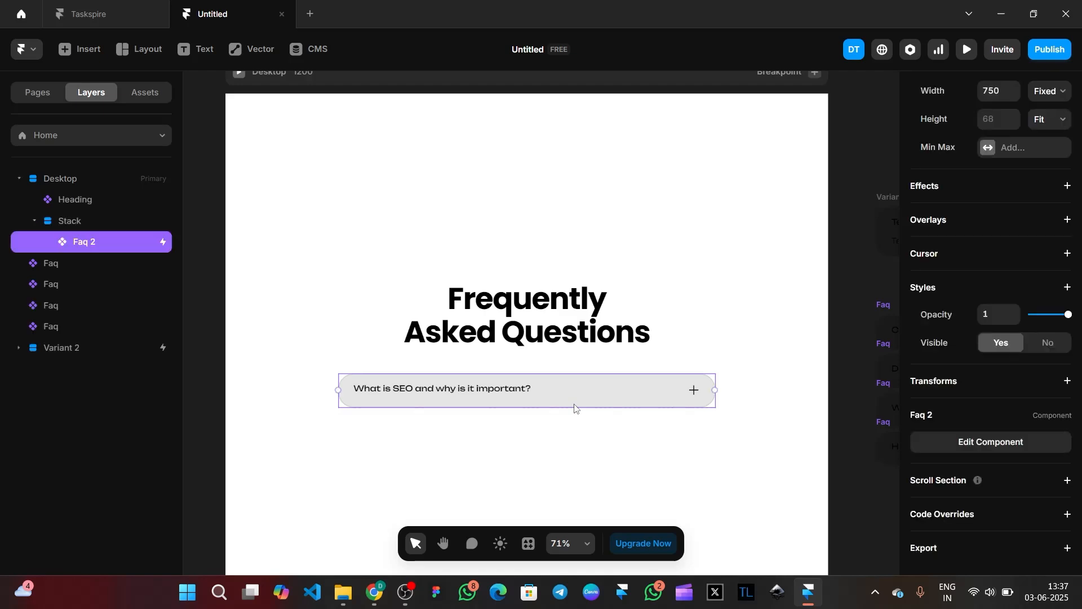
right_click(575, 407)
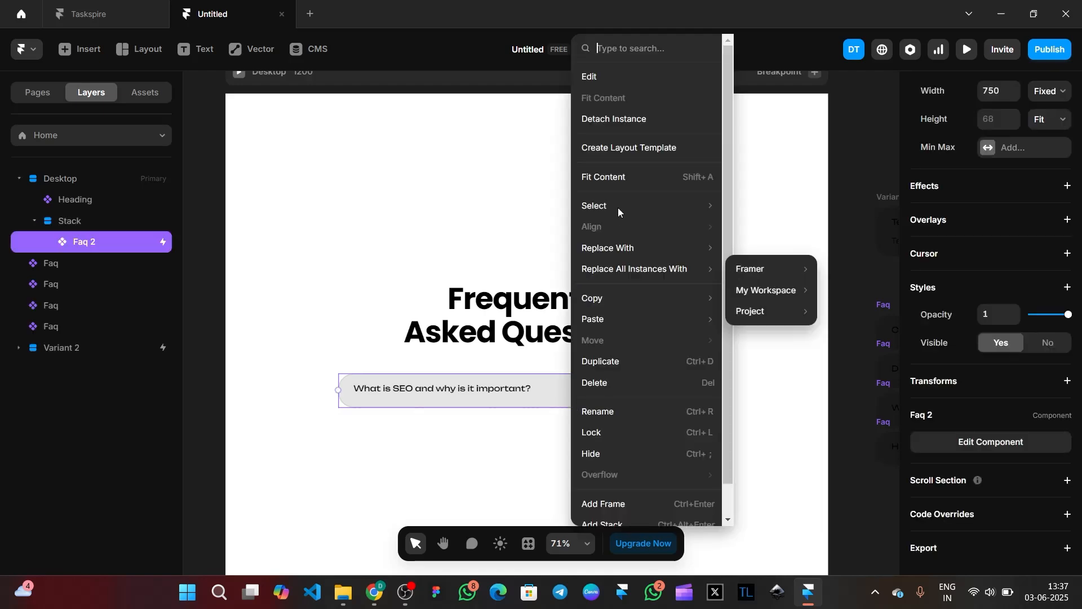
click(605, 361)
key(ctrl+d)
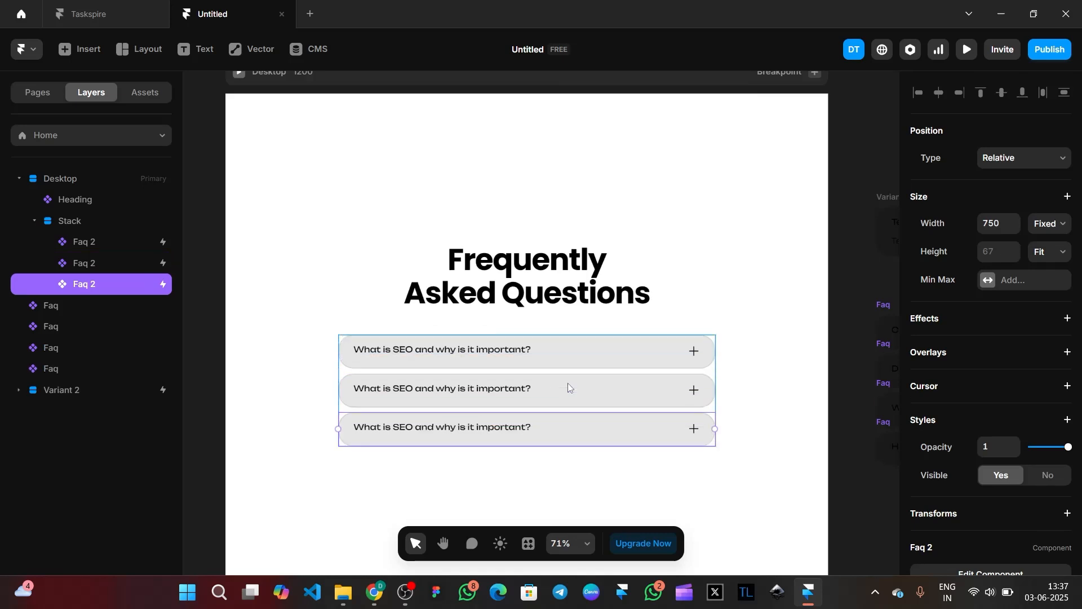
key(ctrl+d)
click(558, 382)
scroll(983, 333, down, 3)
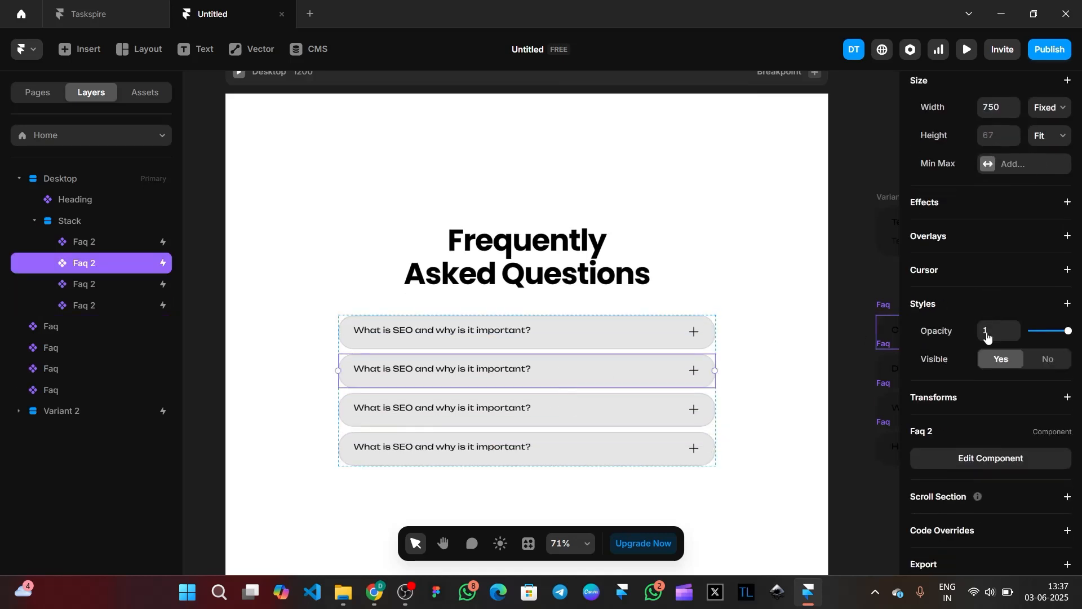
click(640, 333)
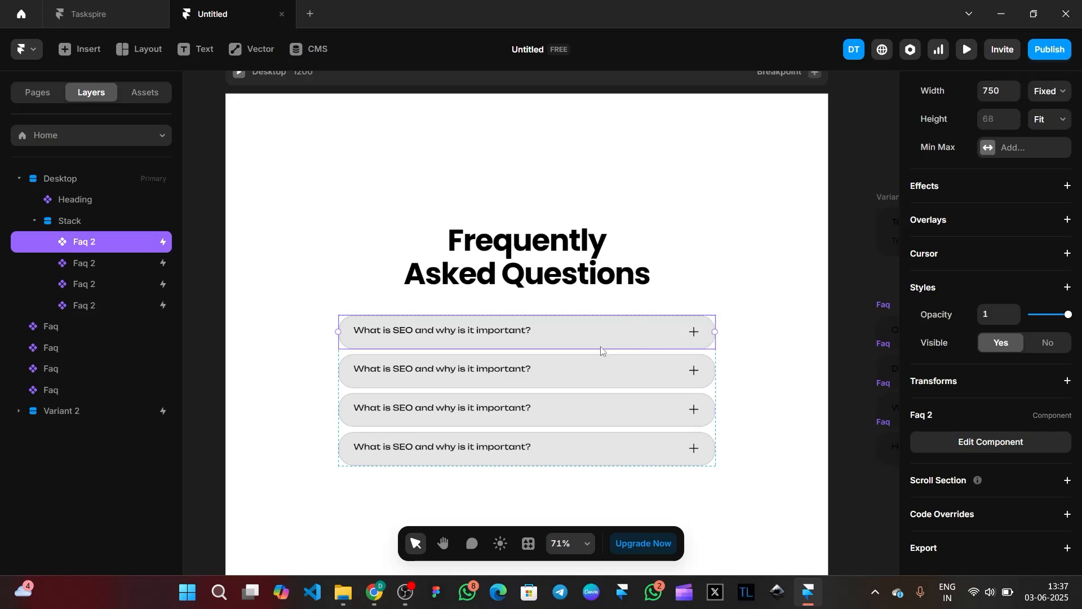
click(974, 444)
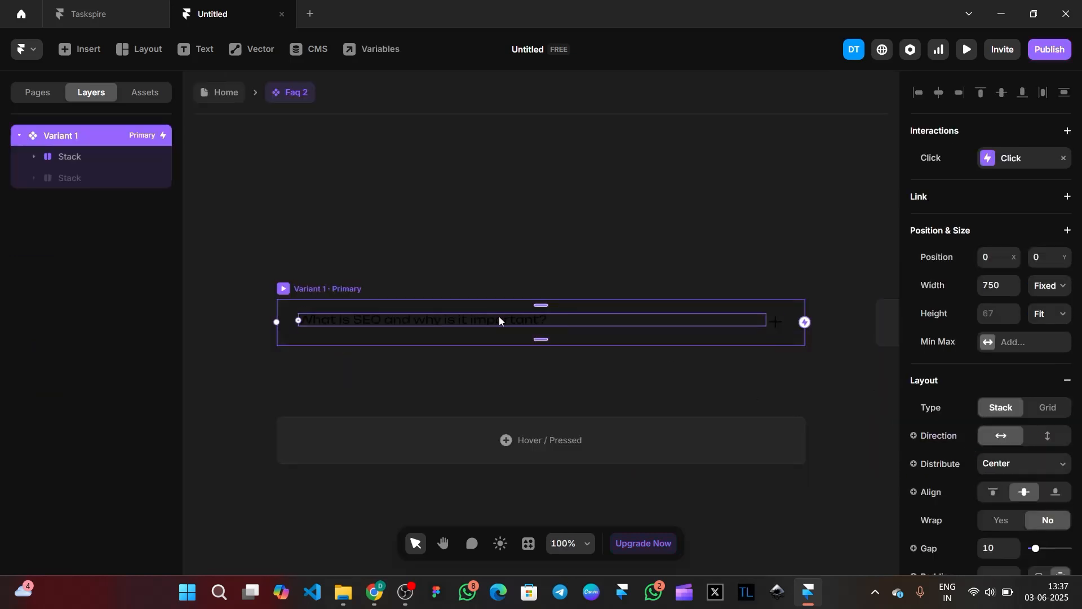
click(498, 319)
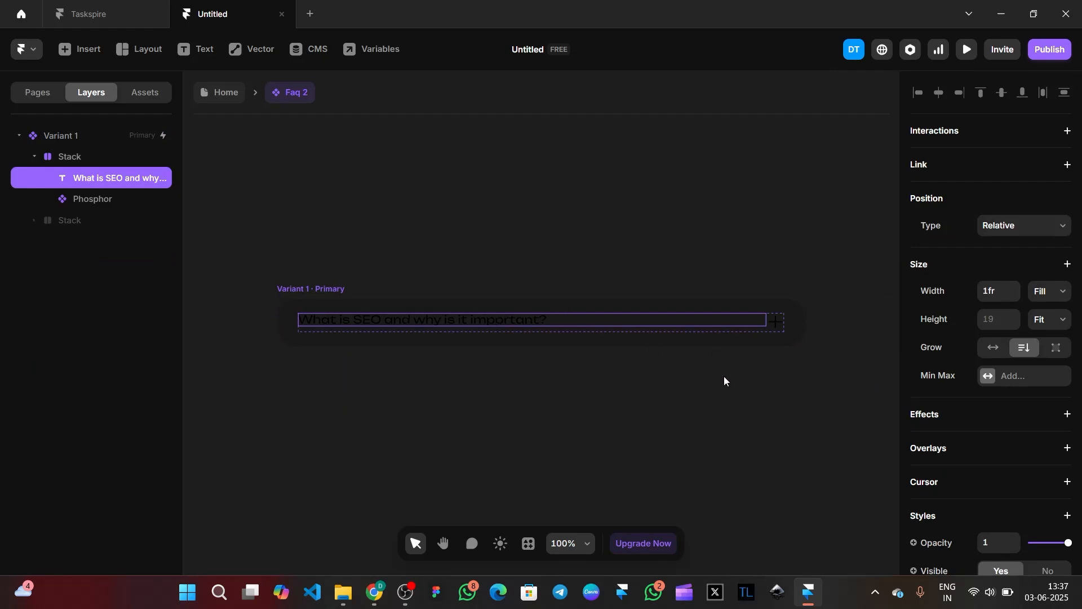
click(854, 427)
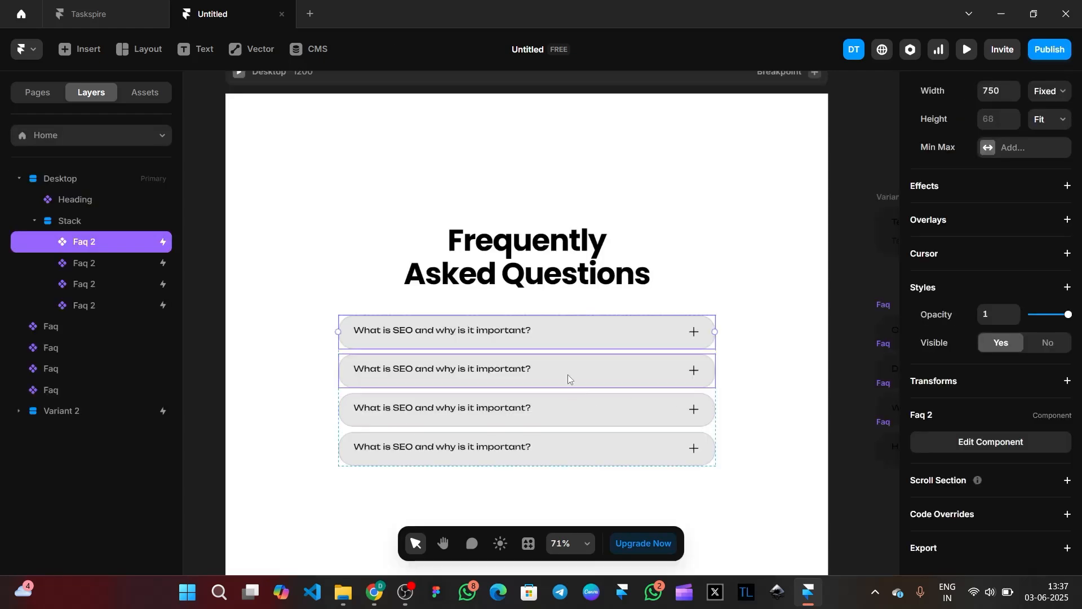
Change the question text inside the Faq 2 component to "Text" and return to the Home page.
double_click(536, 327)
click(505, 319)
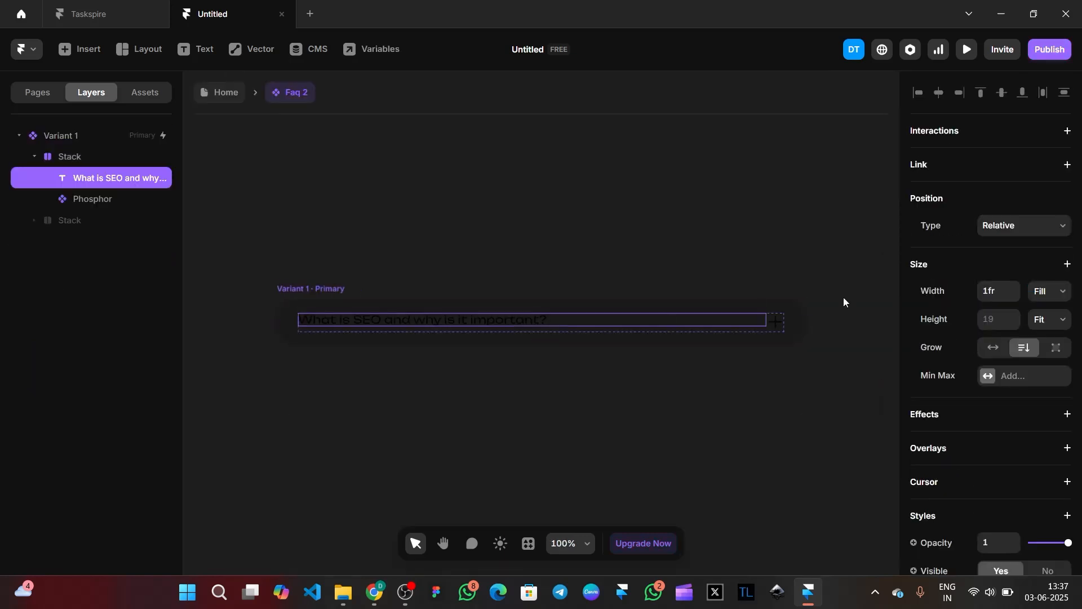
scroll(1048, 316, down, 8)
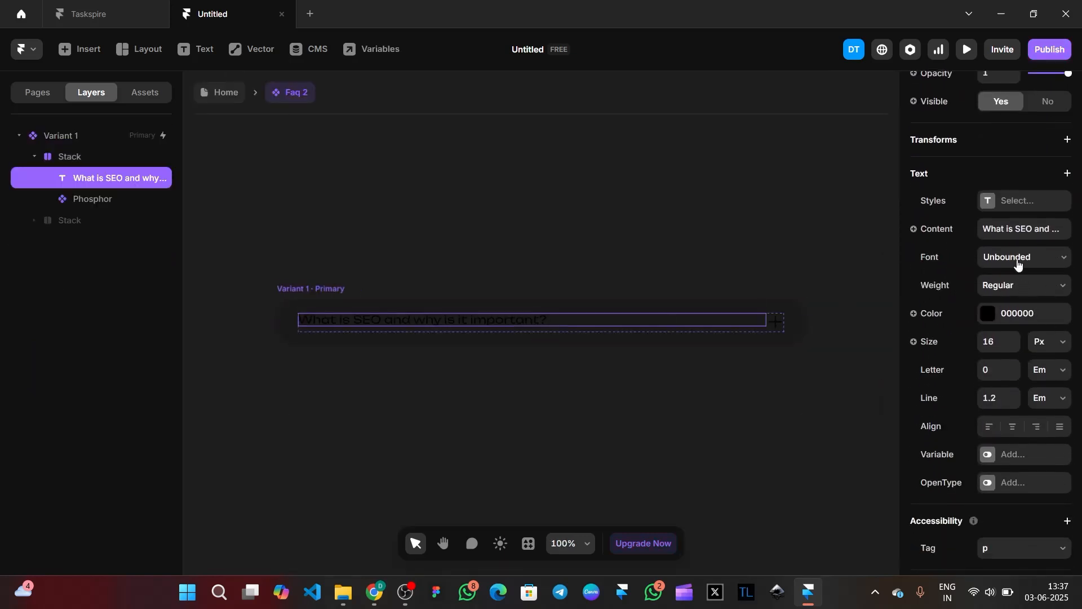
click(1009, 227)
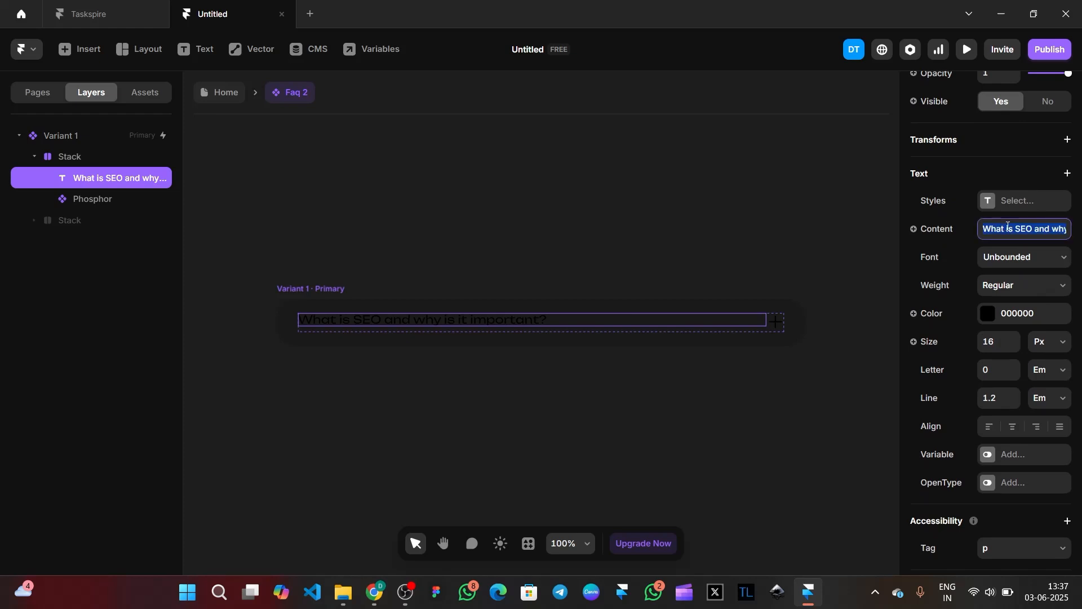
key(BackSpace)
text(Text)
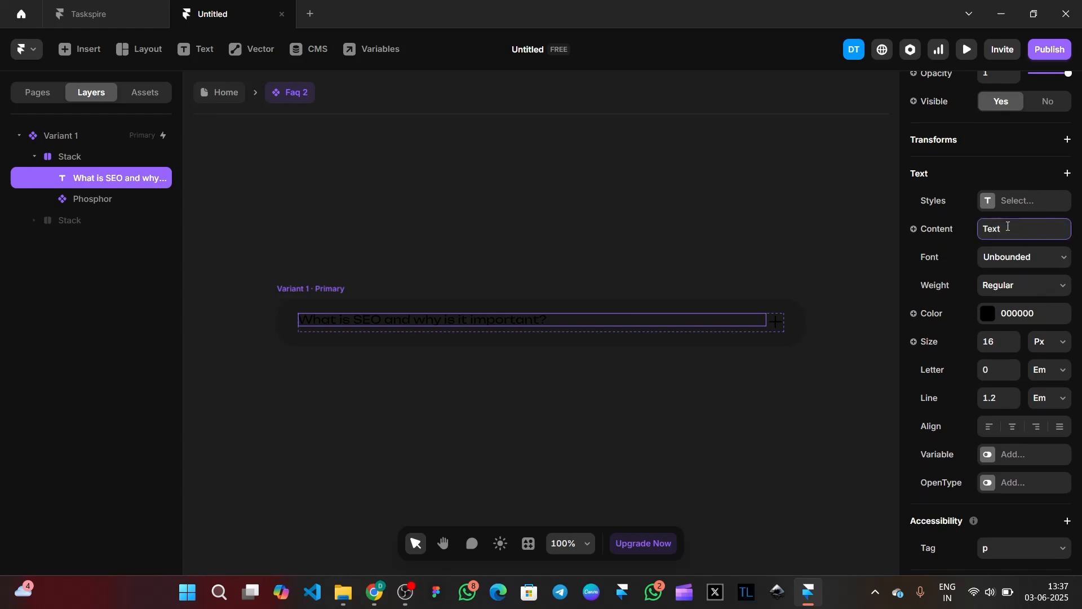
key(Return)
click(699, 235)
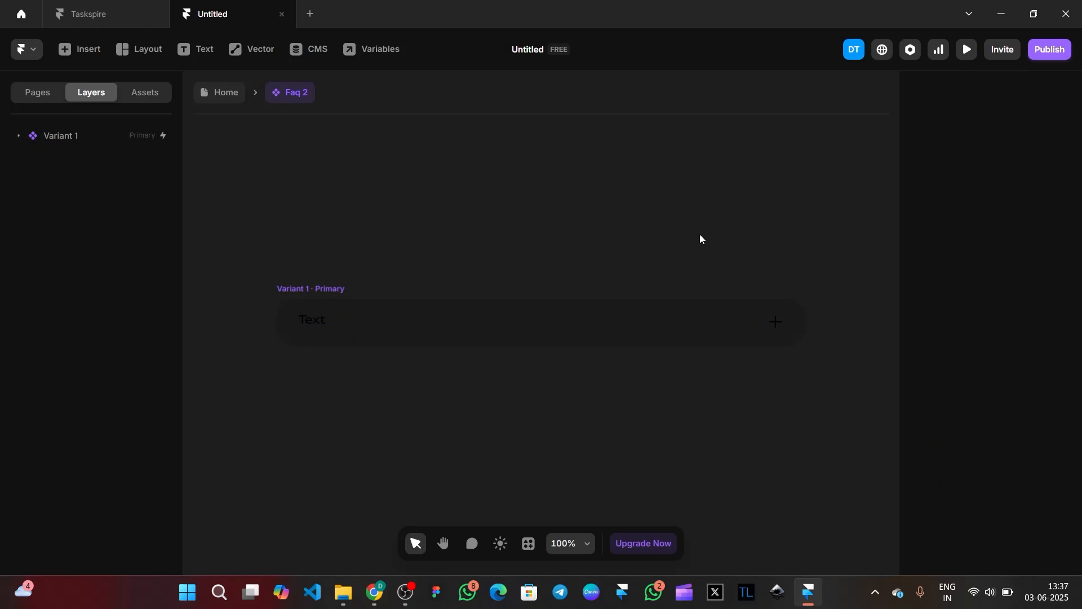
key(Escape)
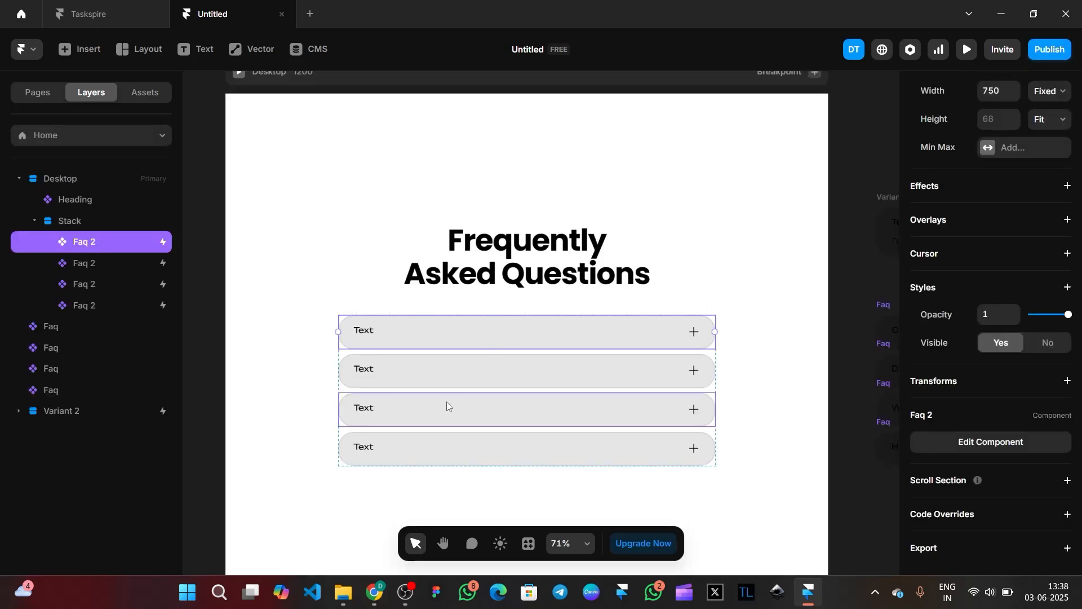
Set the Faq 2 component's question text back to "What is SEO and why is it important?" and leave the component.
double_click(597, 337)
click(474, 320)
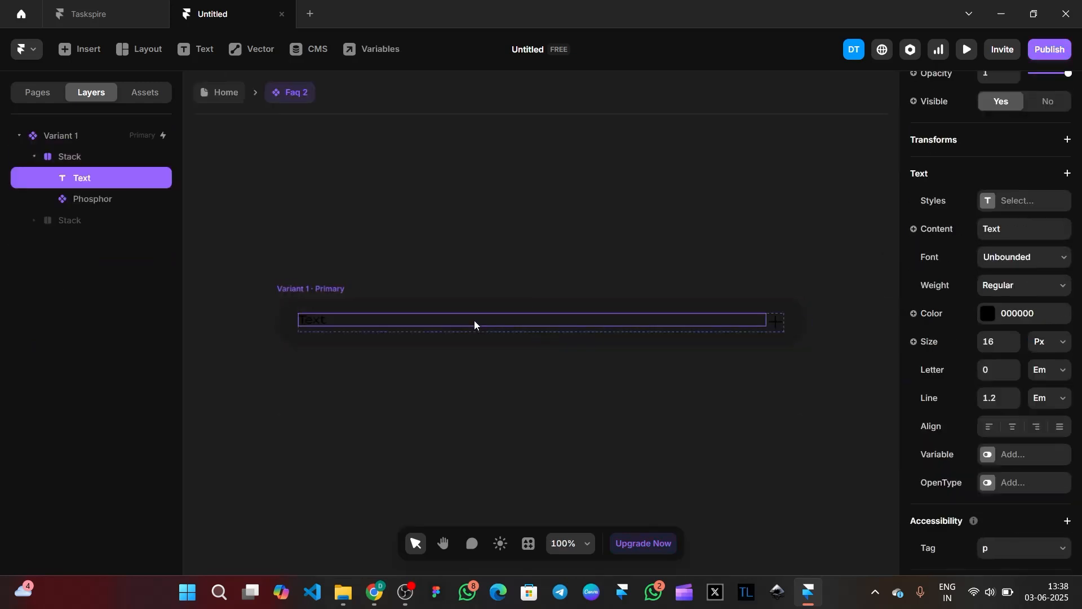
click(1005, 228)
key(ctrl+v)
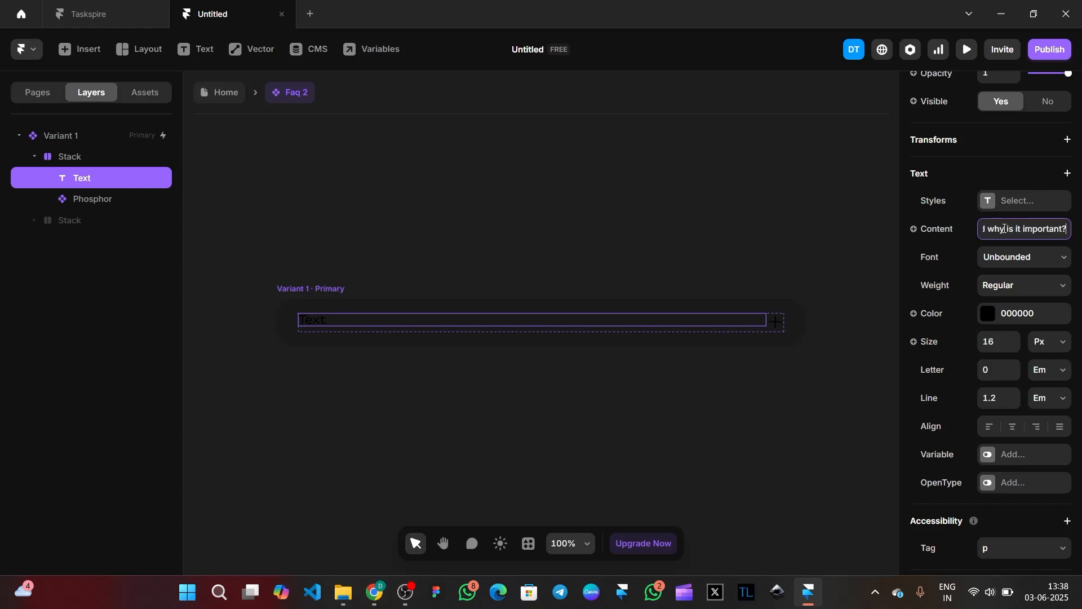
key(Return)
key(Escape)
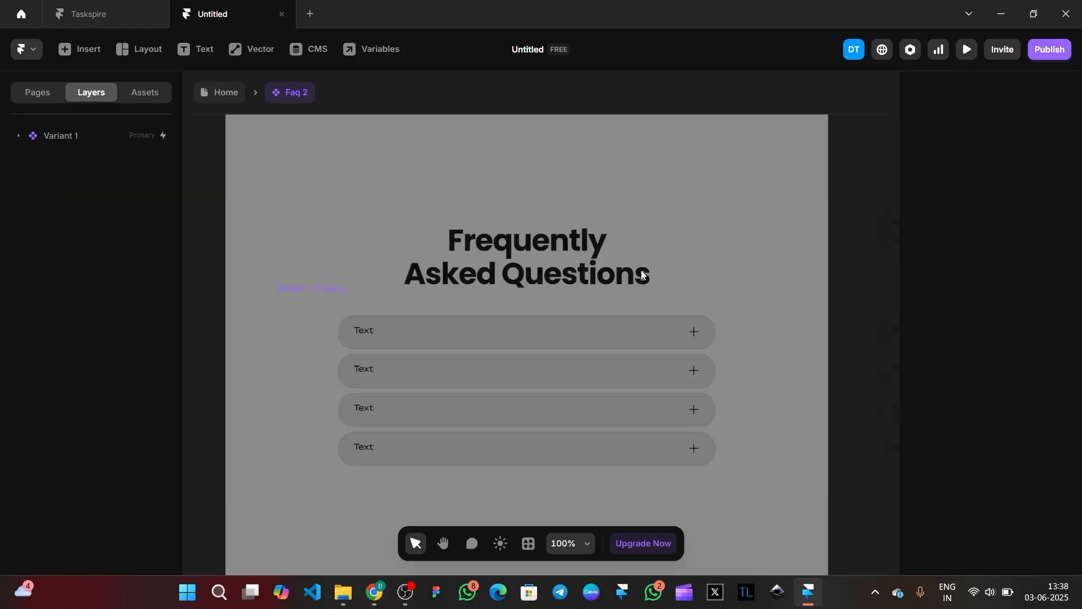